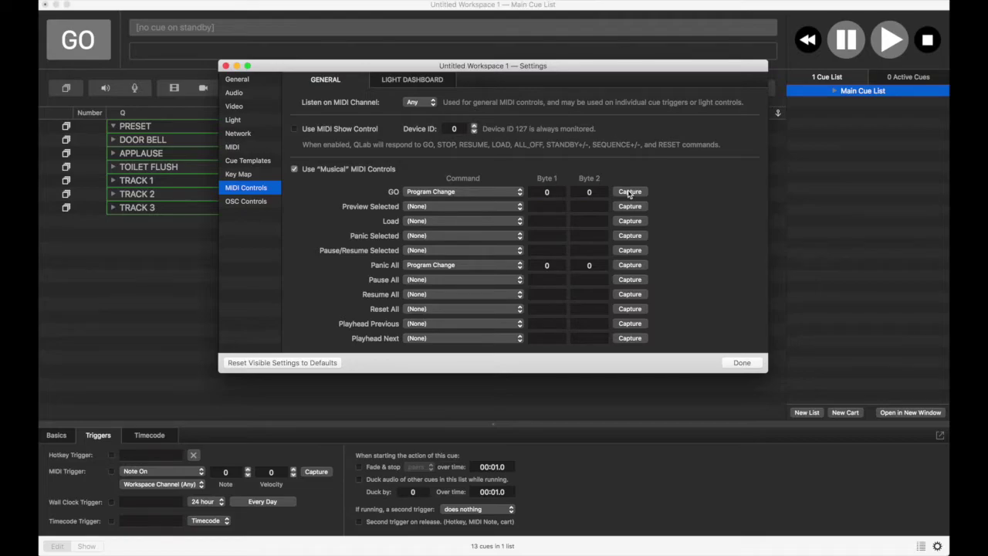
Capture Program Change 1 as the MIDI control for Panic All and close the workspace settings.
{"action": "left_click", "coordinate": [631, 265]}
{"action": "left_click", "coordinate": [752, 364]}
Test the cue list by firing the cues in sequence from PRESET through TRACK 1, and stop all playback.
{"action": "left_click", "coordinate": [147, 126]}
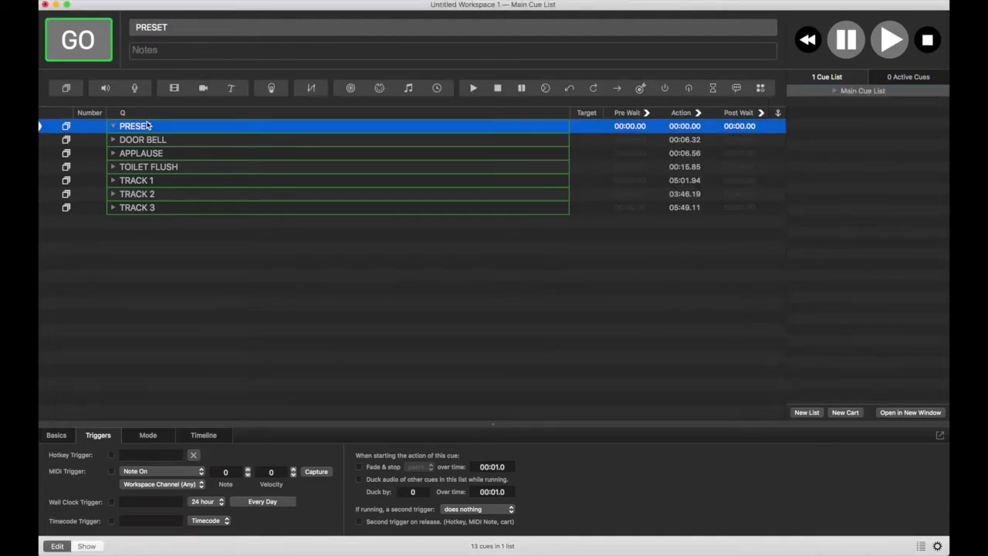
{"action": "key", "text": "space"}
{"action": "key", "text": "space"}
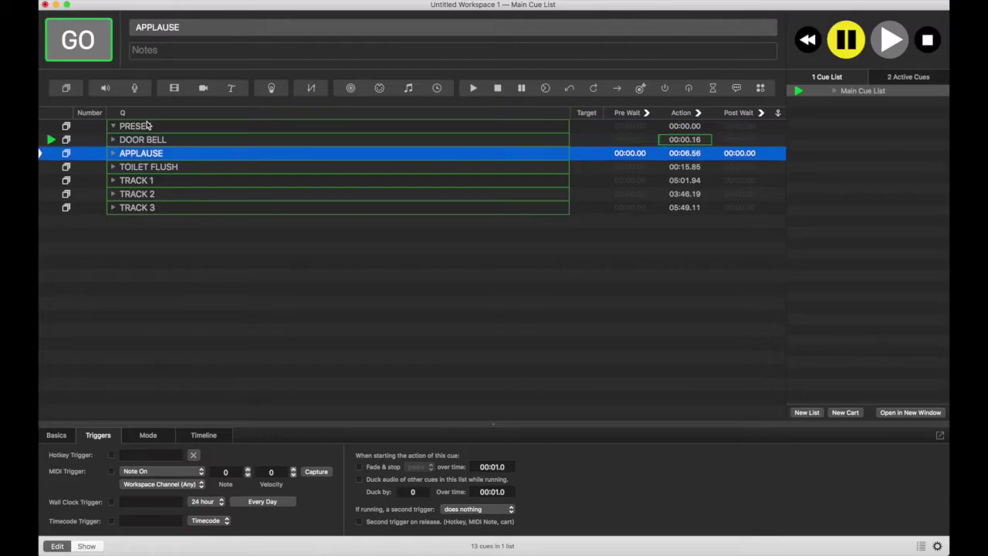
{"action": "key", "text": "space"}
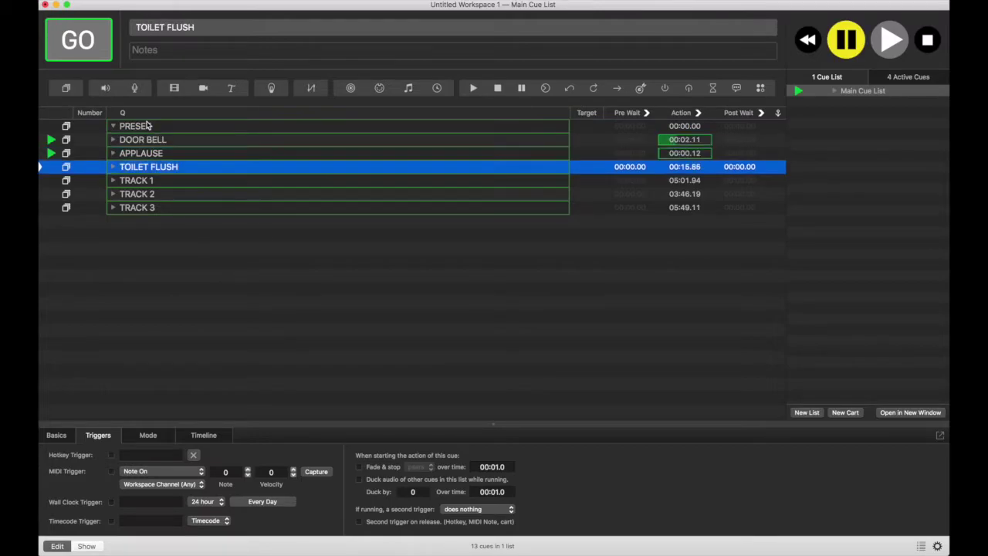
{"action": "key", "text": "space"}
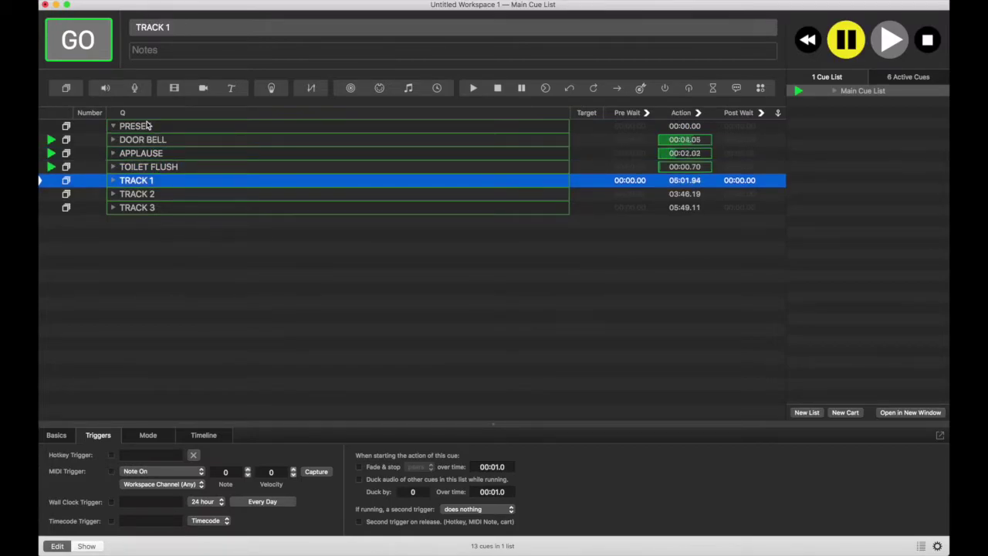
{"action": "key", "text": "space"}
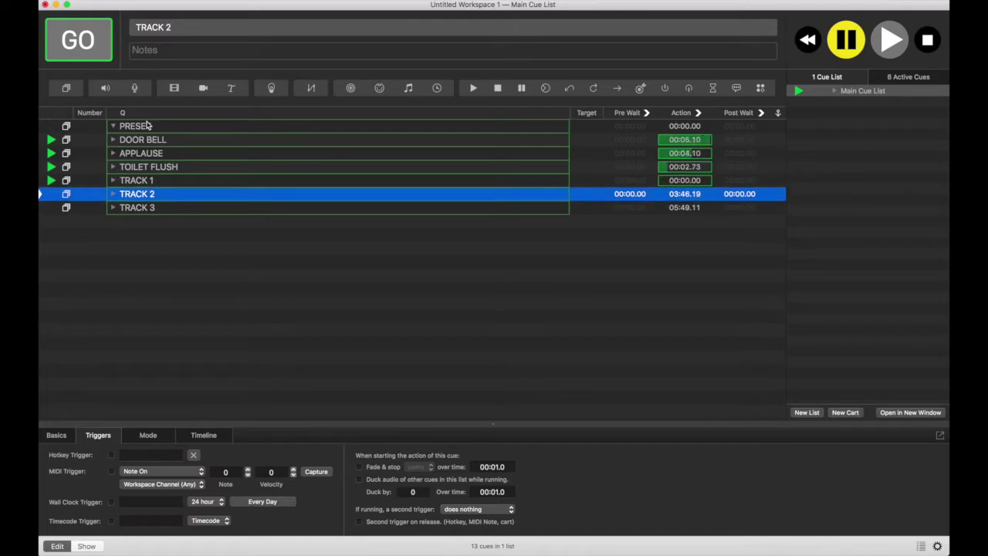
{"action": "key", "text": "Escape"}
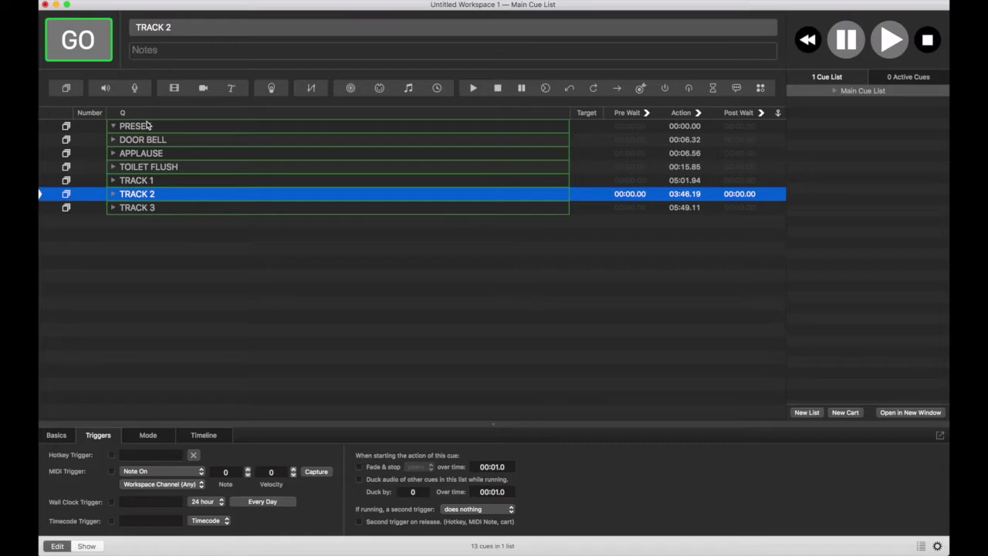
Create a new cue list and name it "music".
{"action": "left_click", "coordinate": [807, 412]}
{"action": "double_click", "coordinate": [857, 101]}
{"action": "type", "text": "music"}
{"action": "key", "text": "Return"}
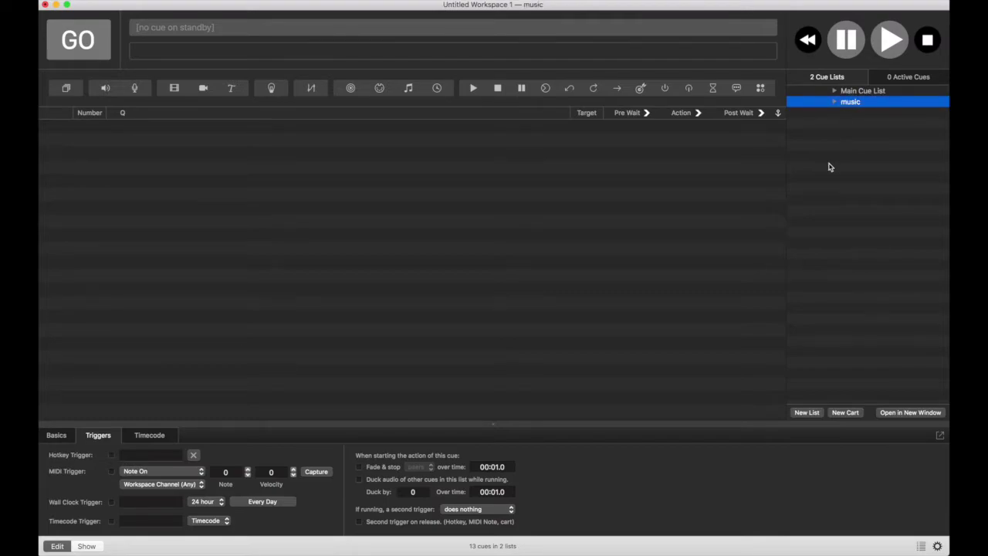
Move the TRACK 1, TRACK 2 and TRACK 3 cues from the Main Cue List into the music list.
{"action": "left_click", "coordinate": [865, 91]}
{"action": "left_click", "coordinate": [169, 181]}
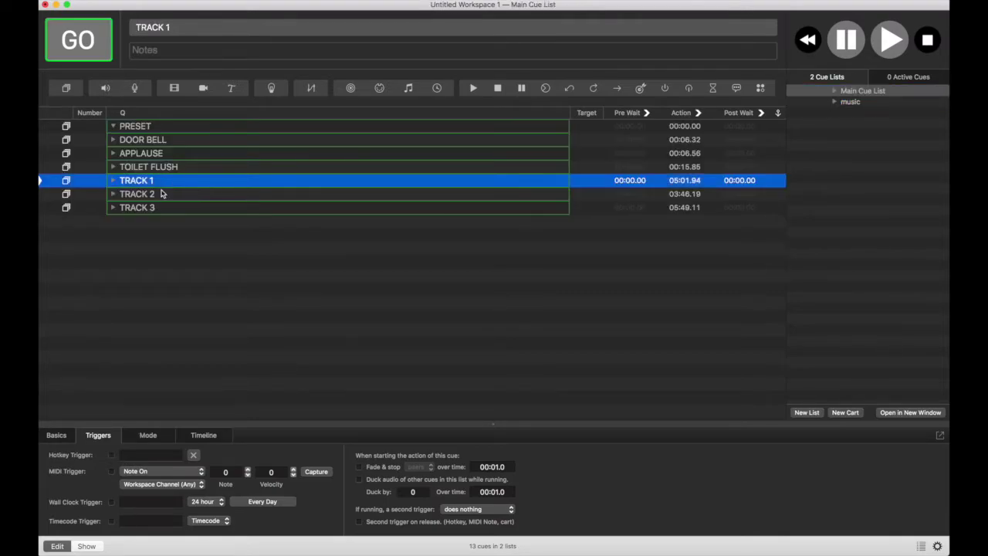
{"action": "left_click", "coordinate": [158, 208], "text": "shift"}
{"action": "left_click_drag", "start_coordinate": [494, 178], "coordinate": [853, 107]}
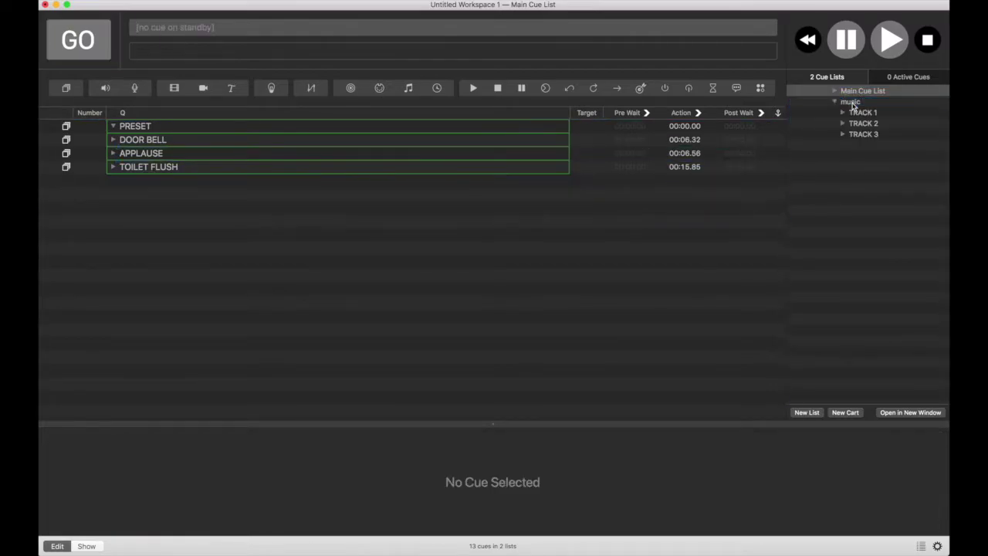
Compare the contents of the music list and the Main Cue List, and review the workspace's MIDI control settings.
{"action": "left_click", "coordinate": [853, 103]}
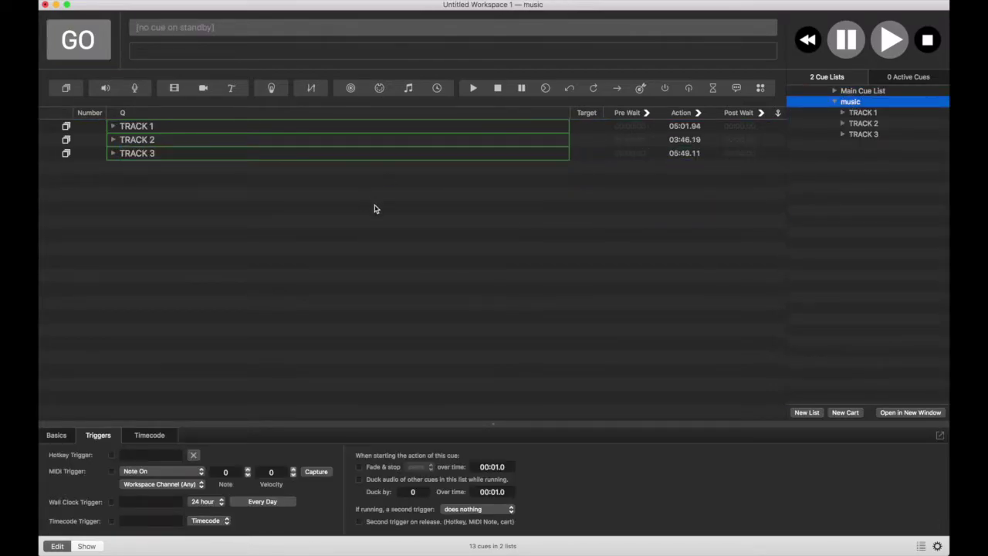
{"action": "left_click", "coordinate": [853, 91]}
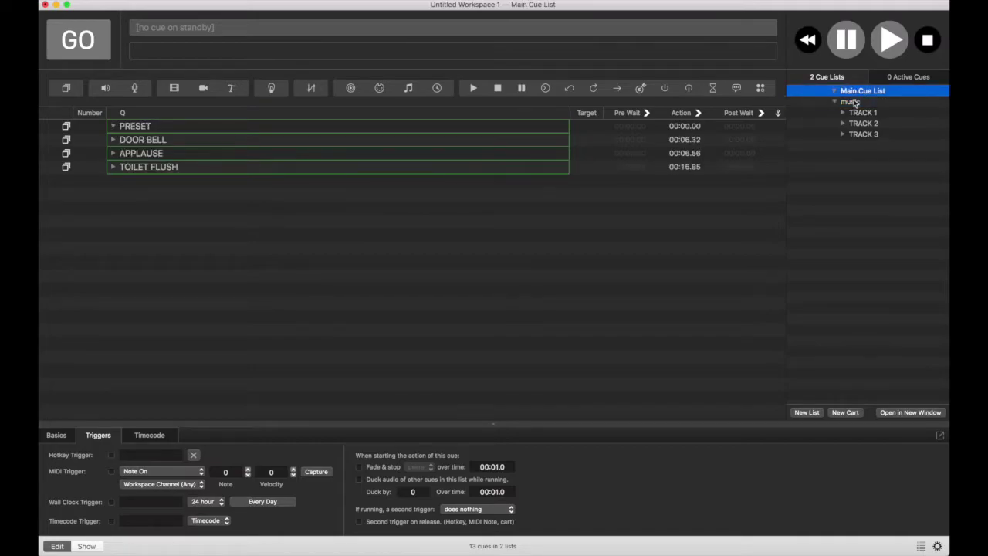
{"action": "left_click", "coordinate": [853, 104]}
{"action": "left_click", "coordinate": [861, 94]}
{"action": "left_click", "coordinate": [860, 103]}
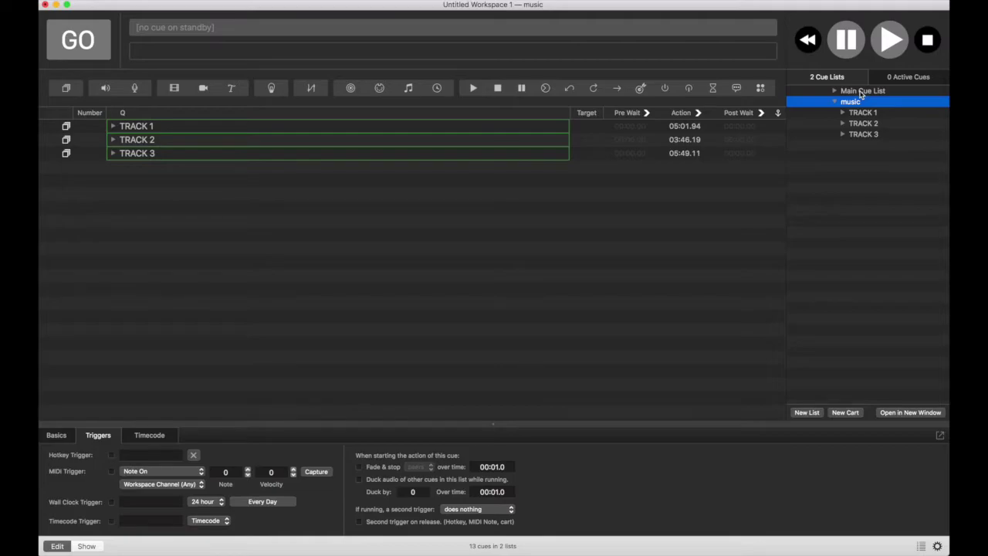
{"action": "left_click", "coordinate": [937, 545]}
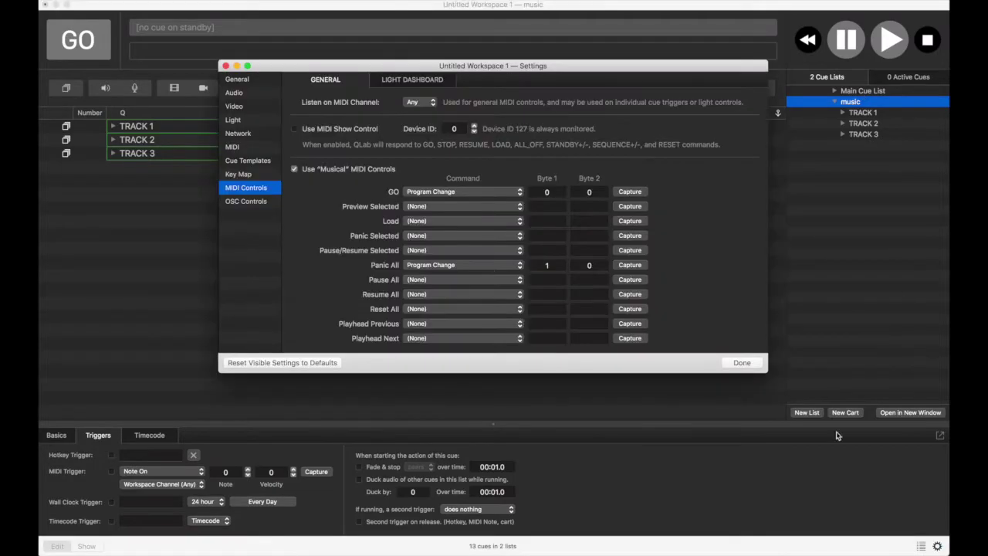
{"action": "left_click", "coordinate": [753, 363]}
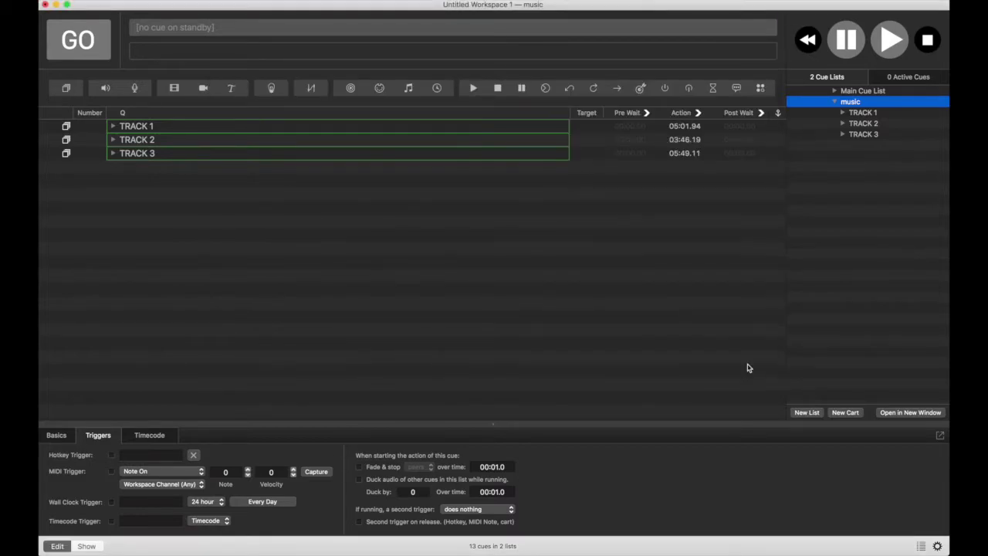
Create another cue list and name it "controls".
{"action": "left_click", "coordinate": [834, 101]}
{"action": "left_click", "coordinate": [807, 412]}
{"action": "left_click", "coordinate": [856, 112]}
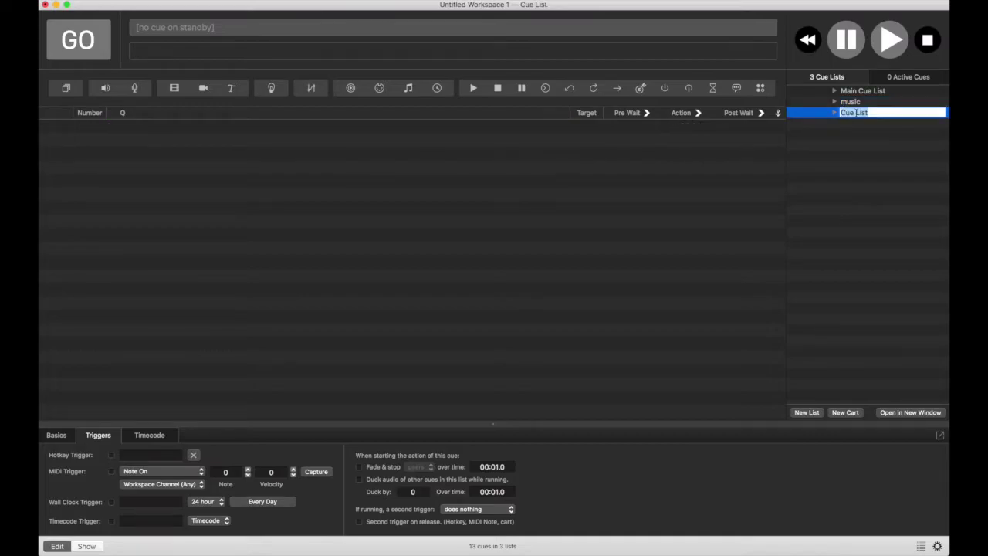
{"action": "type", "text": "controls"}
{"action": "key", "text": "Return"}
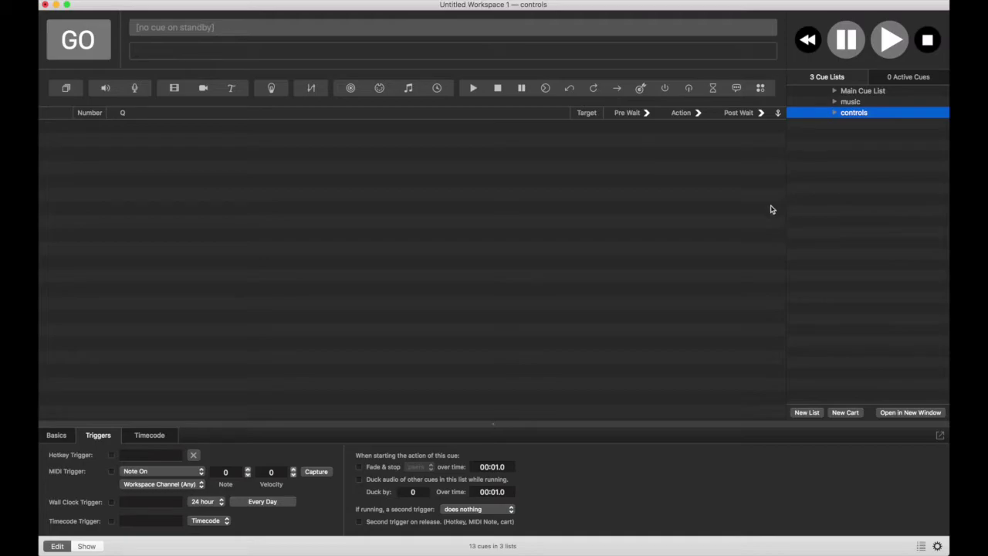
Add a Start cue and a Stop cue to the controls list, both targeting the music cue list.
{"action": "left_click", "coordinate": [473, 89]}
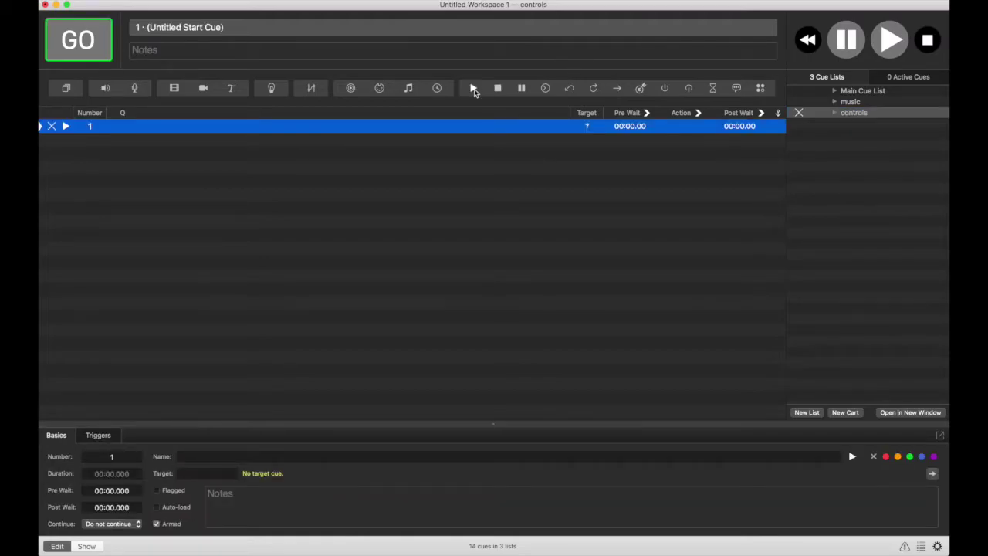
{"action": "left_click", "coordinate": [498, 89]}
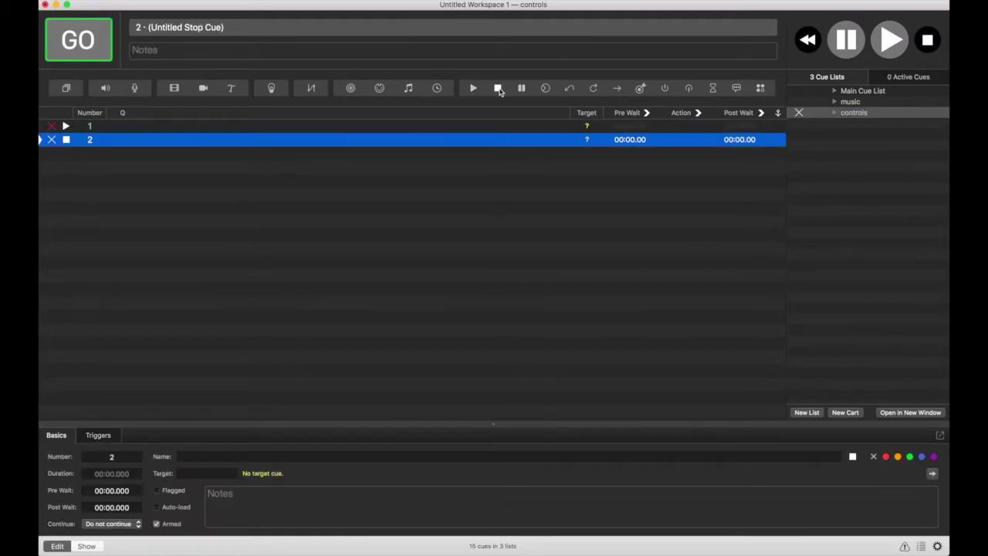
{"action": "left_click", "coordinate": [328, 245]}
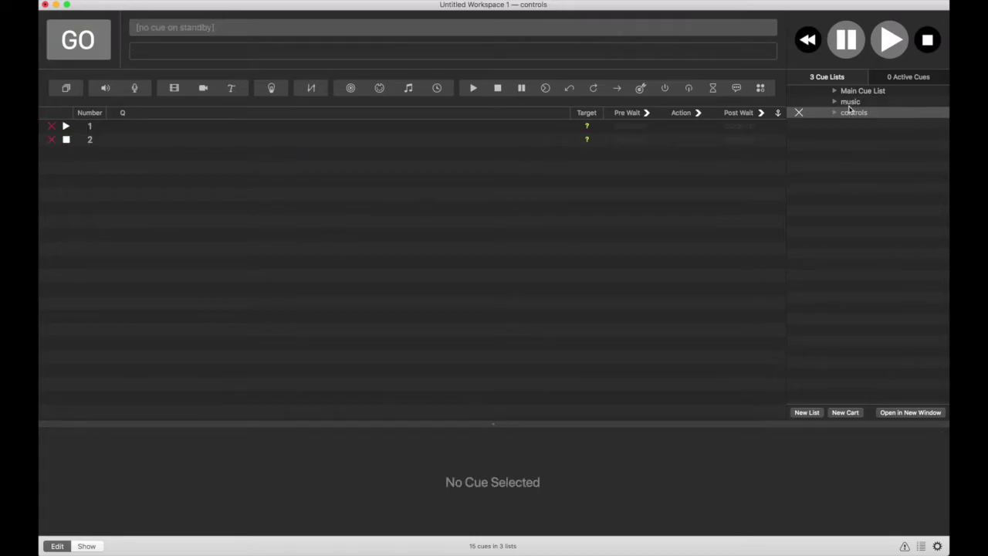
{"action": "left_click_drag", "start_coordinate": [854, 104], "coordinate": [401, 126]}
{"action": "left_click_drag", "start_coordinate": [850, 101], "coordinate": [415, 141]}
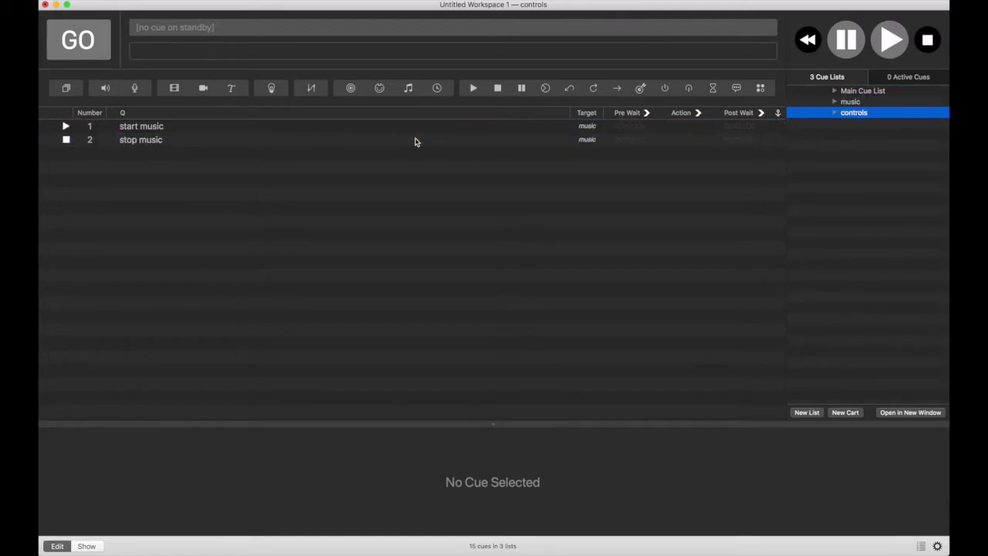
Enable a MIDI trigger on the start music cue and capture Program Change 0 for it.
{"action": "left_click", "coordinate": [173, 127]}
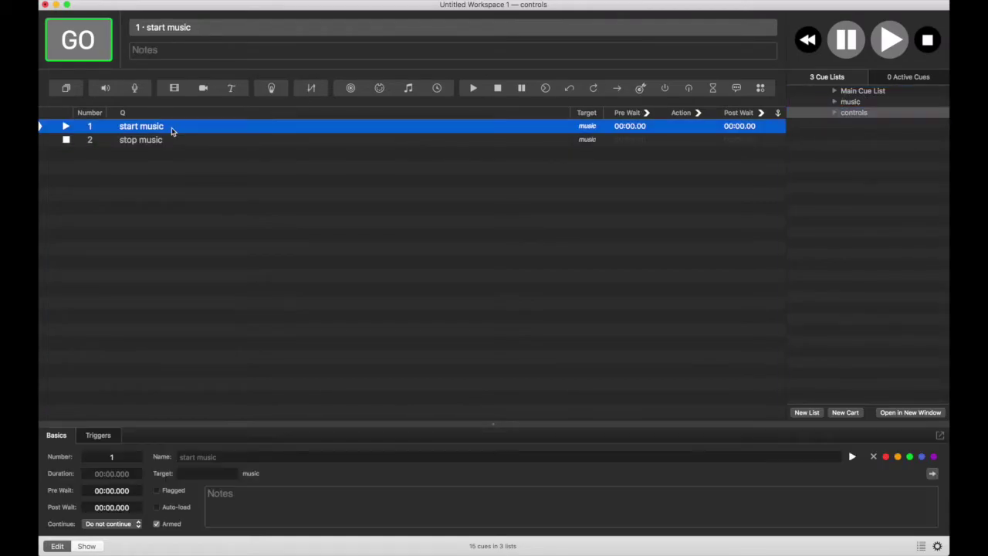
{"action": "left_click", "coordinate": [99, 435]}
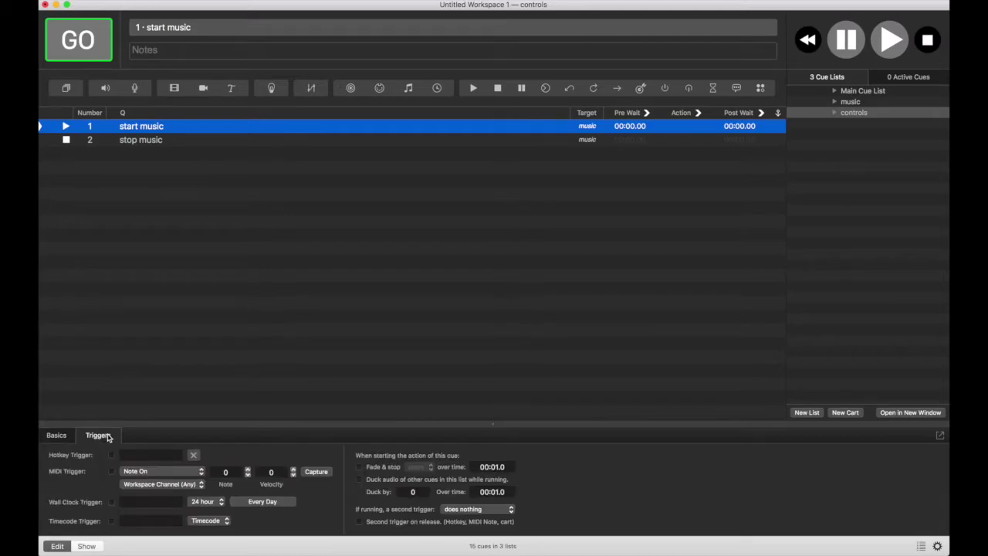
{"action": "left_click", "coordinate": [111, 471]}
{"action": "left_click", "coordinate": [316, 471]}
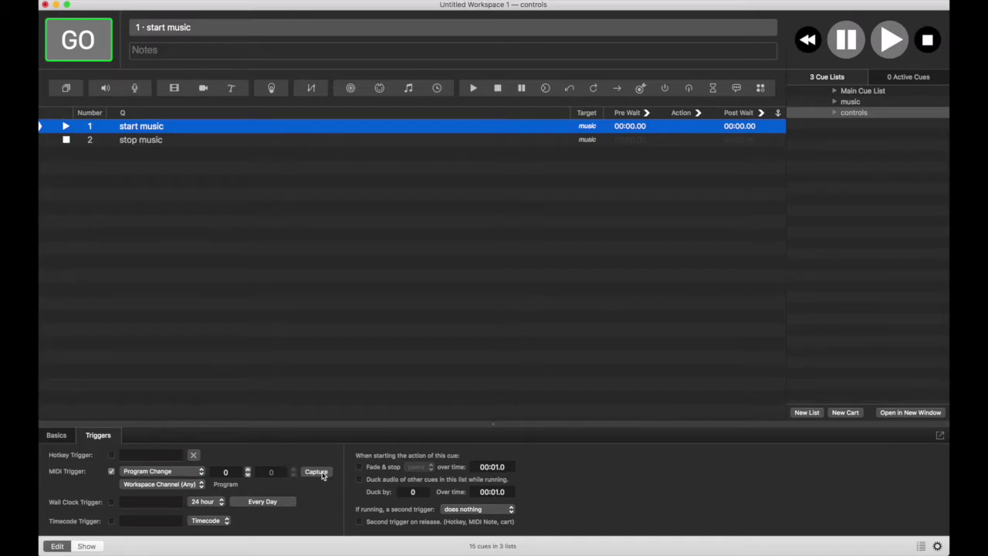
Enable a MIDI trigger on the stop music cue and capture Program Change 1 for it.
{"action": "left_click", "coordinate": [158, 140]}
{"action": "left_click", "coordinate": [102, 436]}
{"action": "left_click", "coordinate": [111, 471]}
{"action": "left_click", "coordinate": [325, 472]}
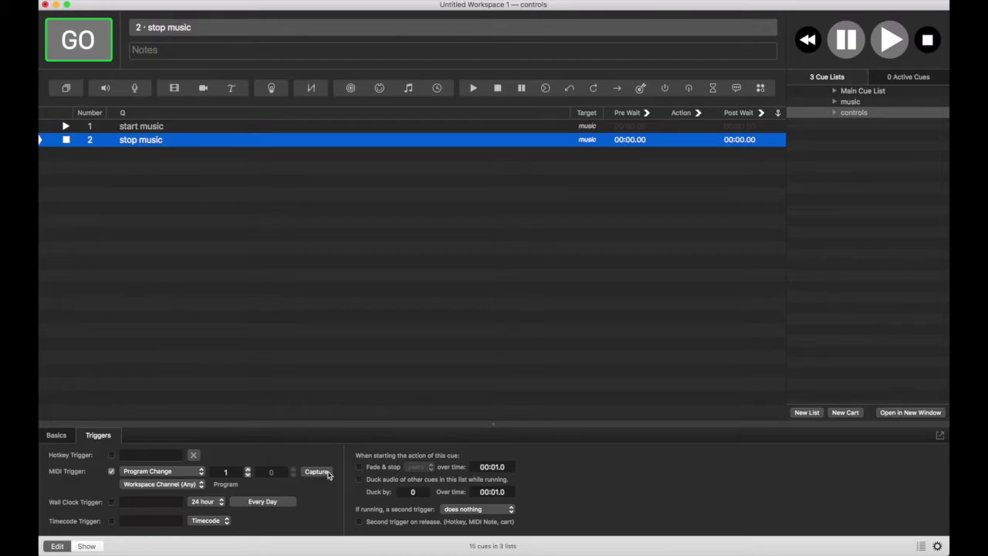
Add a GoTo cue inside the PRESET group of the Main Cue List and target it at TRACK 1 in the music list.
{"action": "left_click", "coordinate": [860, 102]}
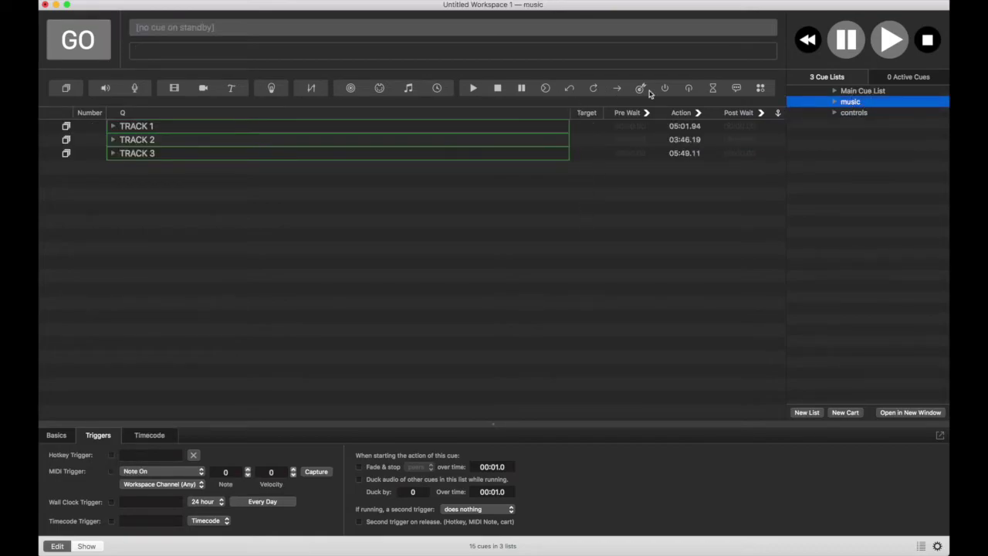
{"action": "left_click", "coordinate": [861, 91]}
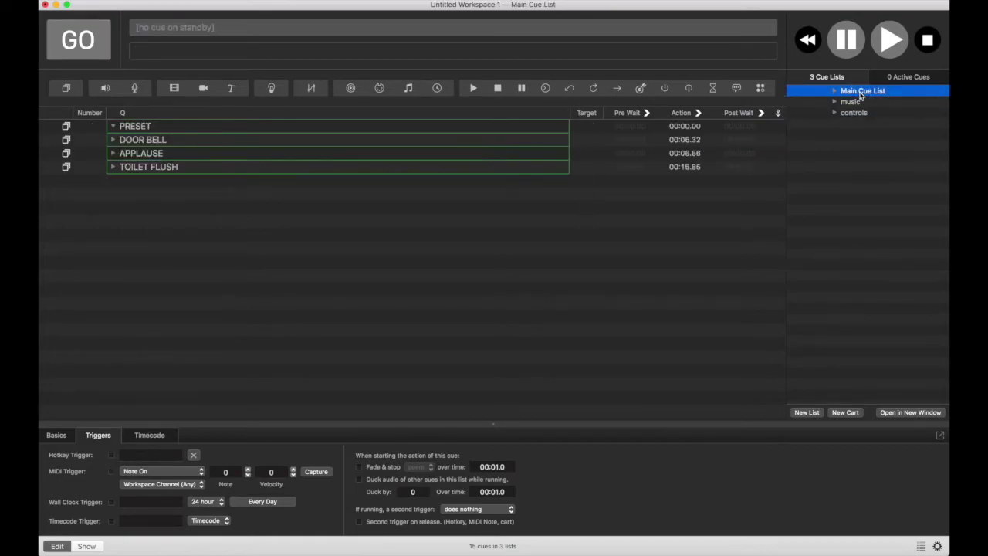
{"action": "left_click", "coordinate": [182, 129]}
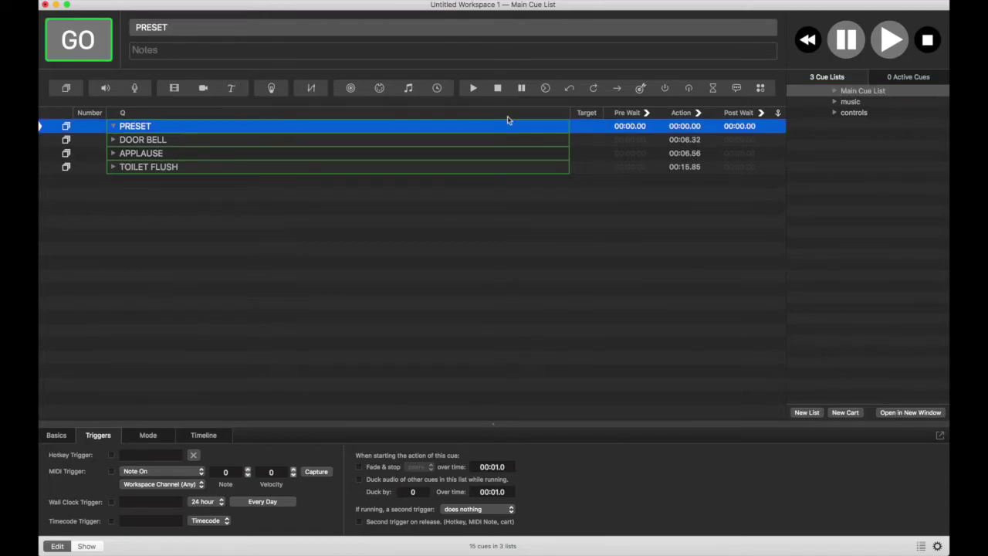
{"action": "left_click", "coordinate": [616, 88]}
{"action": "mouse_move", "coordinate": [143, 141]}
{"action": "left_mouse_down"}
{"action": "mouse_move", "coordinate": [137, 126]}
{"action": "mouse_move", "coordinate": [149, 144]}
{"action": "left_mouse_up"}
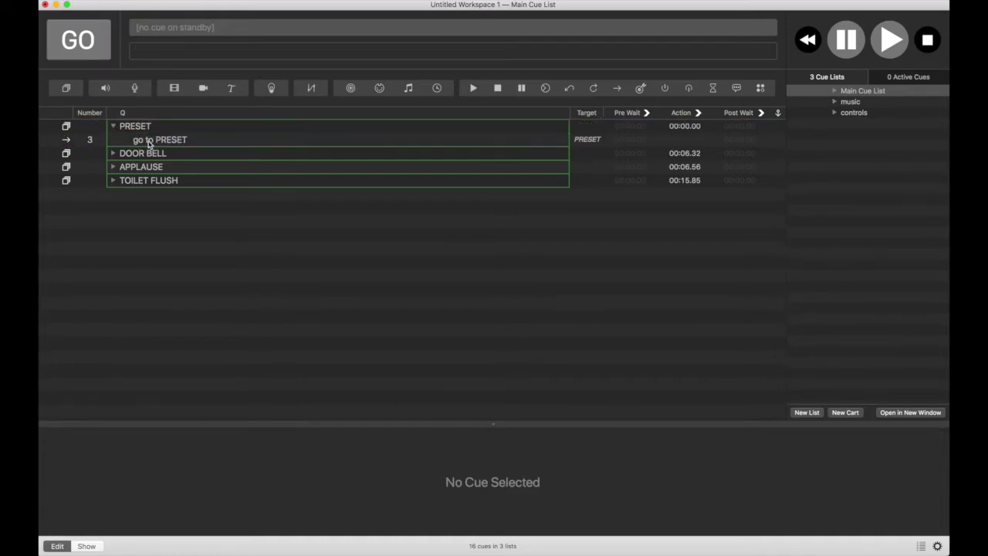
{"action": "left_click", "coordinate": [835, 101]}
{"action": "left_click_drag", "start_coordinate": [863, 113], "coordinate": [186, 144]}
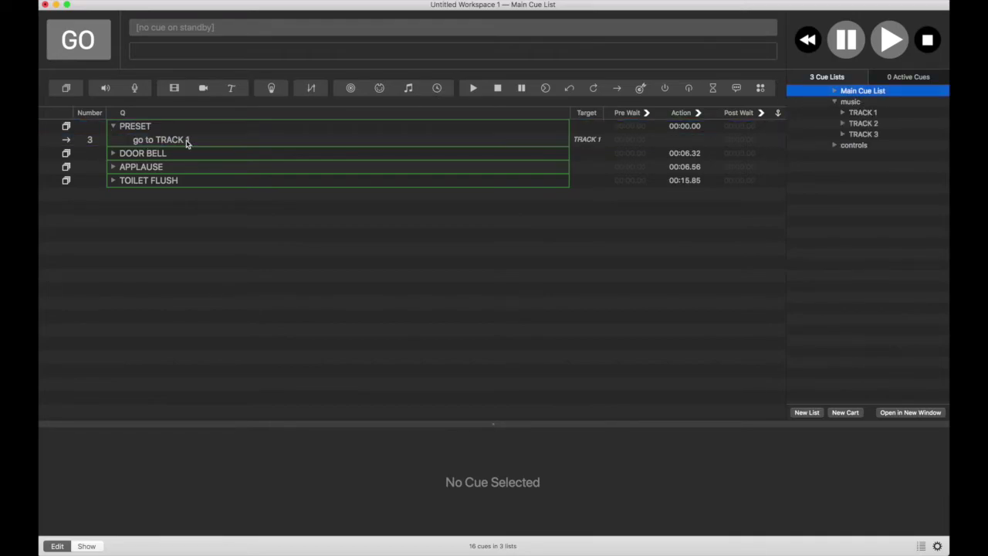
Test the PRESET cue by running it, playing TRACK 1 from the music list and stopping playback.
{"action": "left_click", "coordinate": [145, 130]}
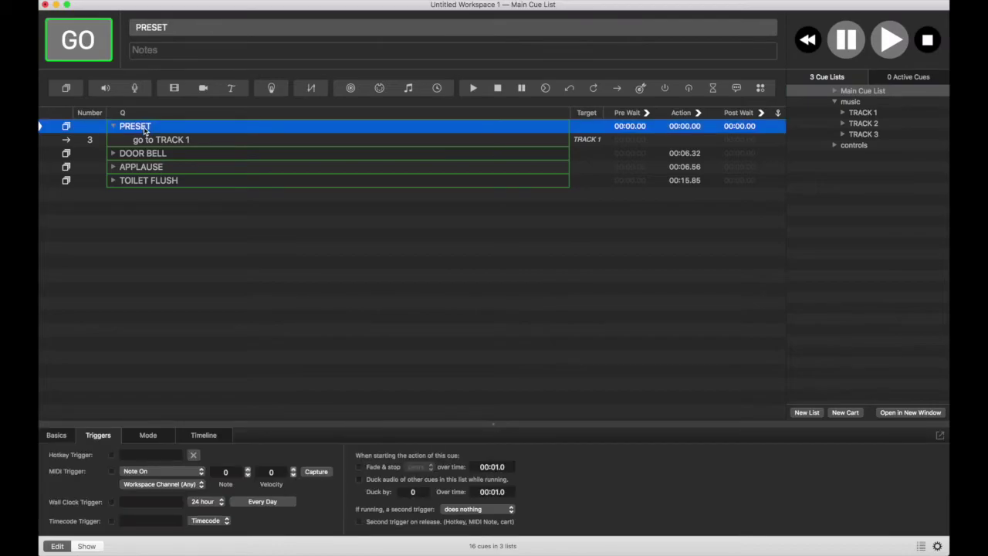
{"action": "key", "text": "space"}
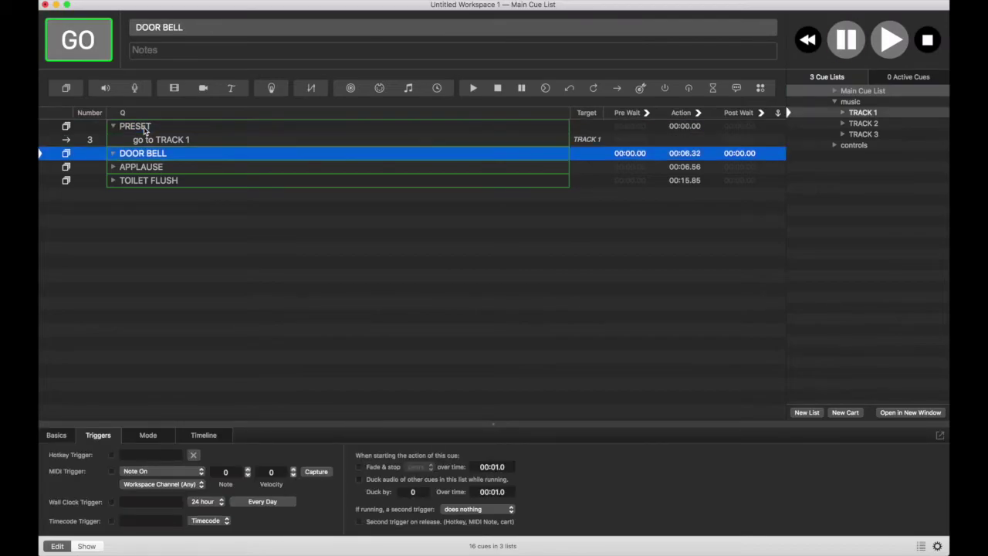
{"action": "left_click", "coordinate": [853, 102]}
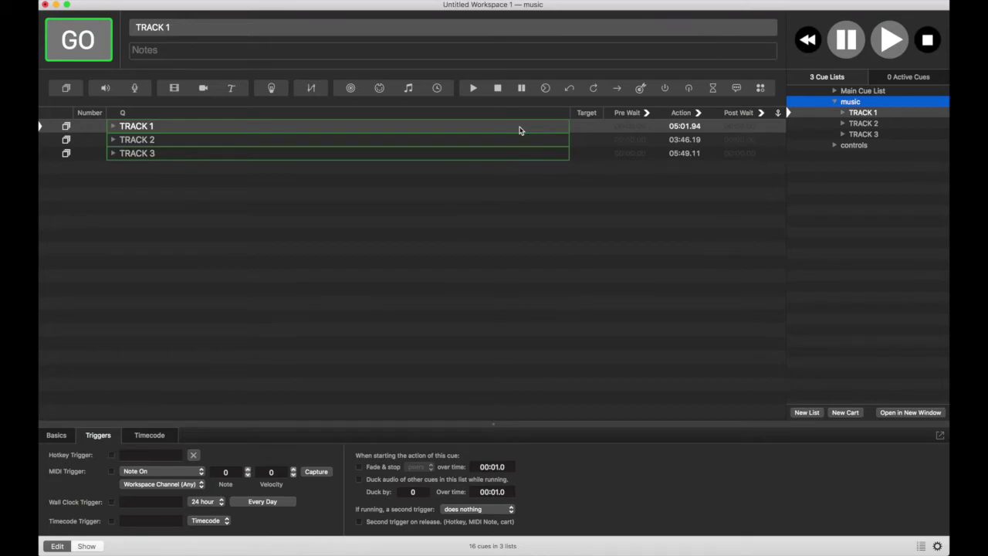
{"action": "key", "text": "space"}
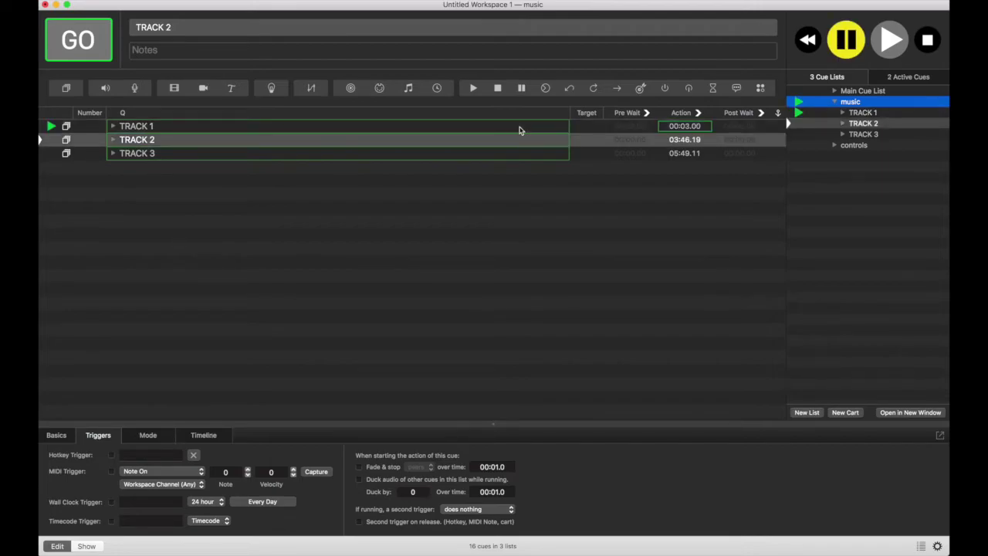
{"action": "key", "text": "Escape"}
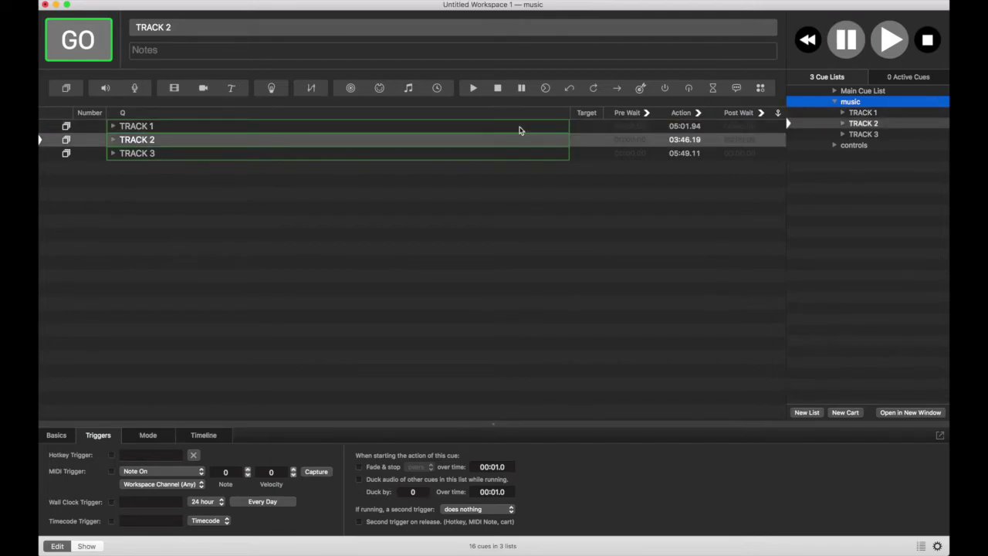
Test starting TRACK 2 of the music list while the Main Cue List is open, and stop playback.
{"action": "left_click", "coordinate": [854, 92]}
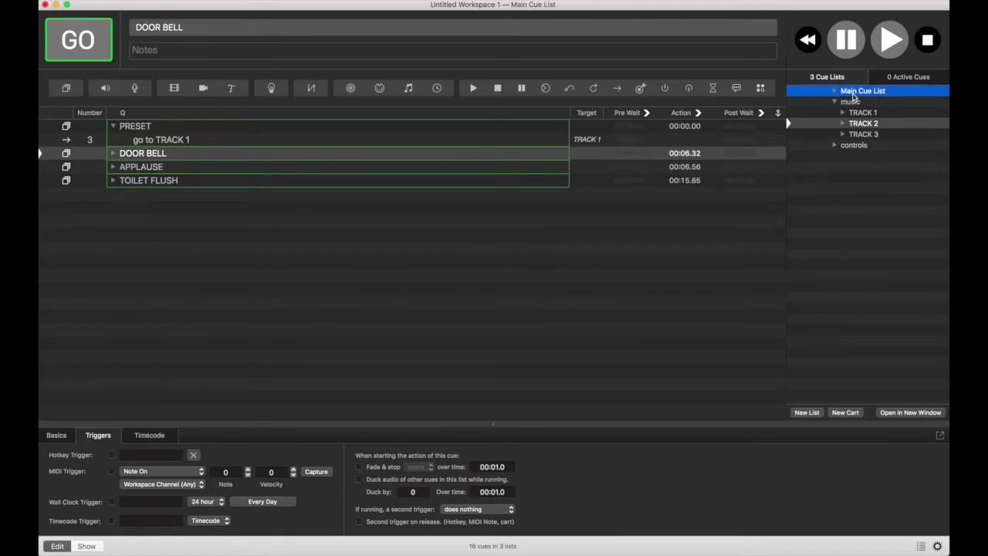
{"action": "key", "text": "m"}
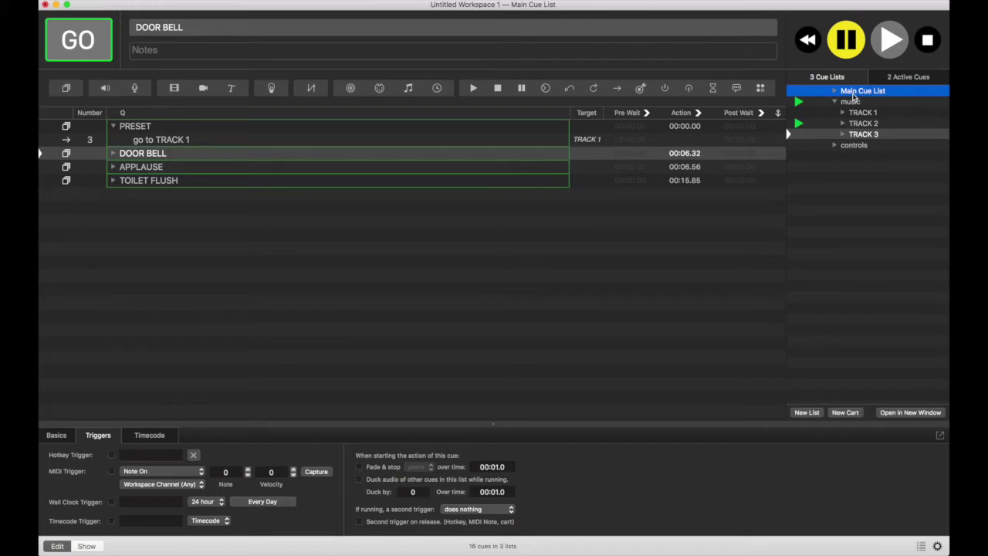
{"action": "key", "text": "Escape"}
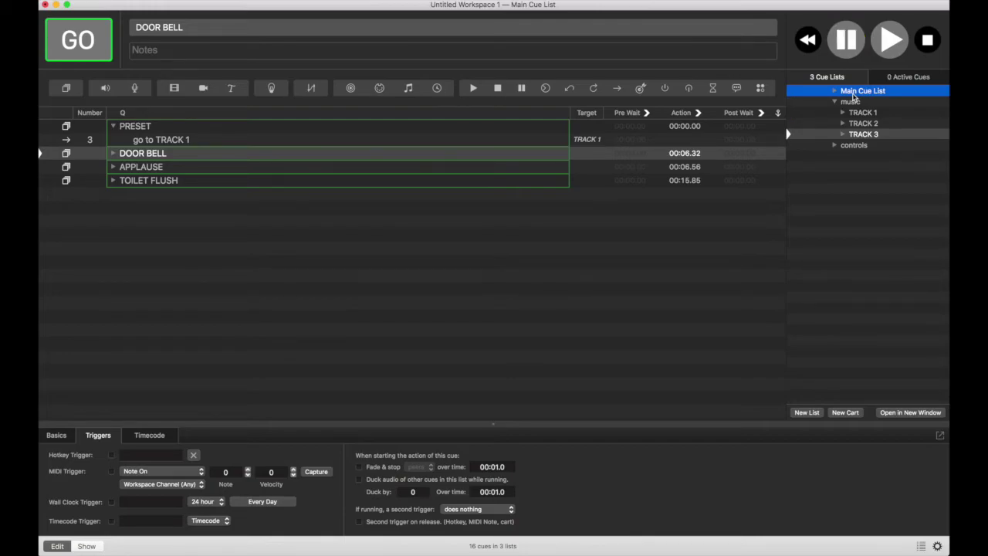